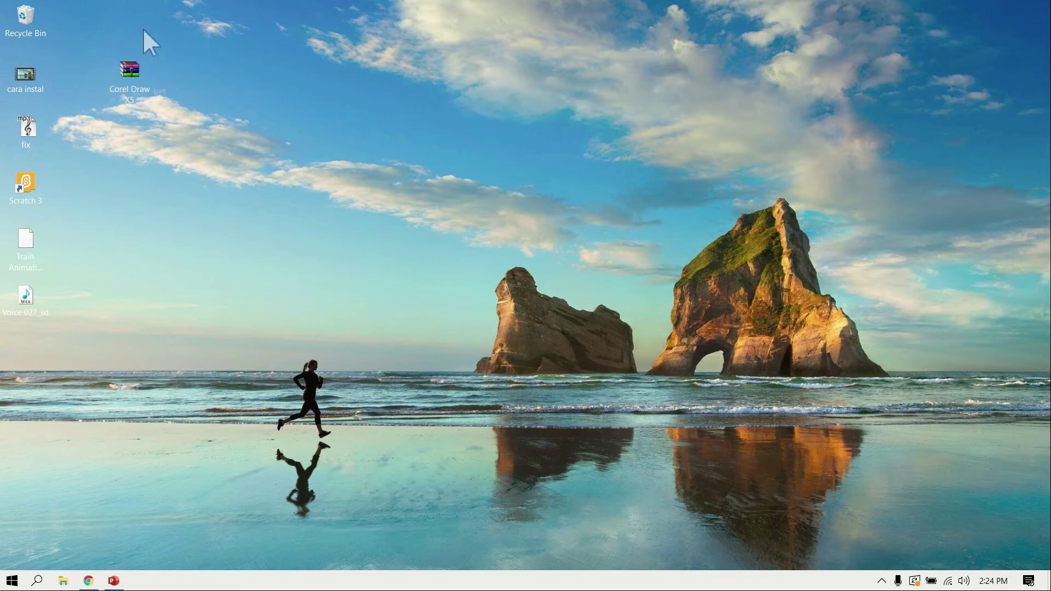
# Extract the Corel Draw X5 archive into a Corel Draw X5 folder on the desktop, using the default extraction options
pyautogui.rightClick(132, 69)
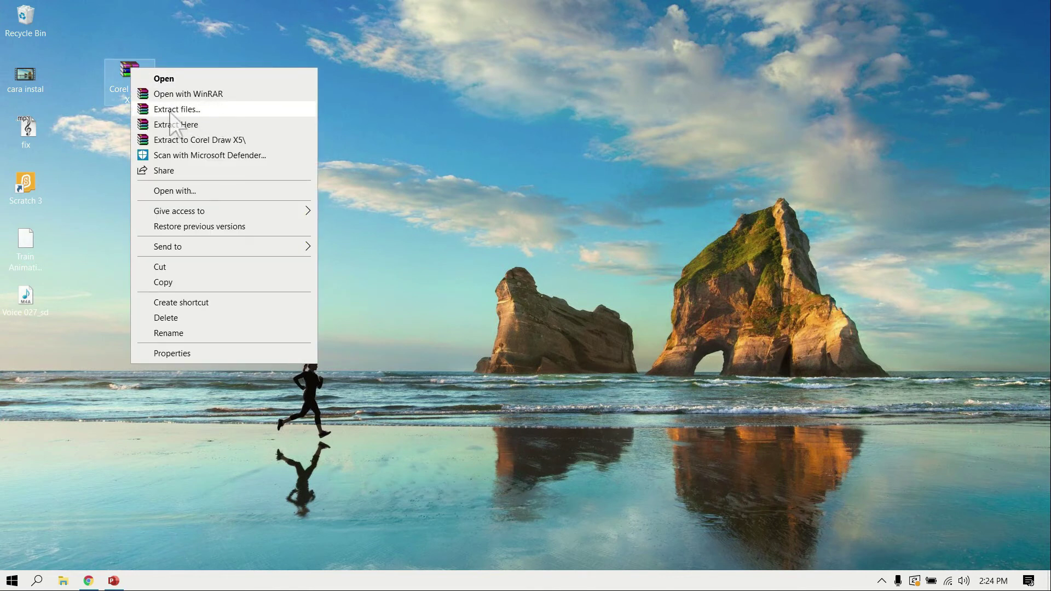
pyautogui.click(324, 95)
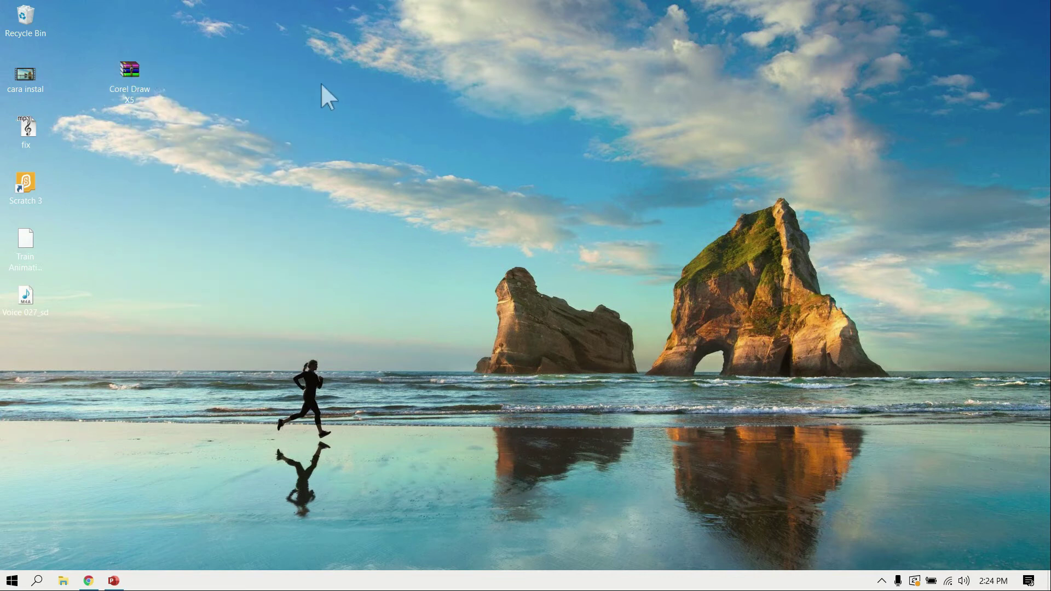
pyautogui.rightClick(132, 69)
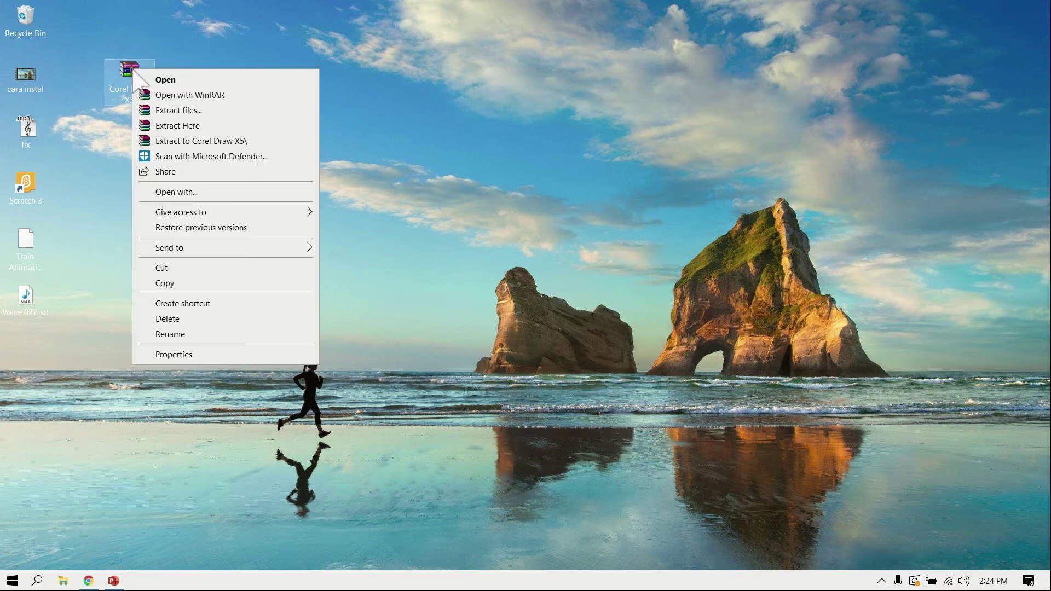
pyautogui.click(183, 112)
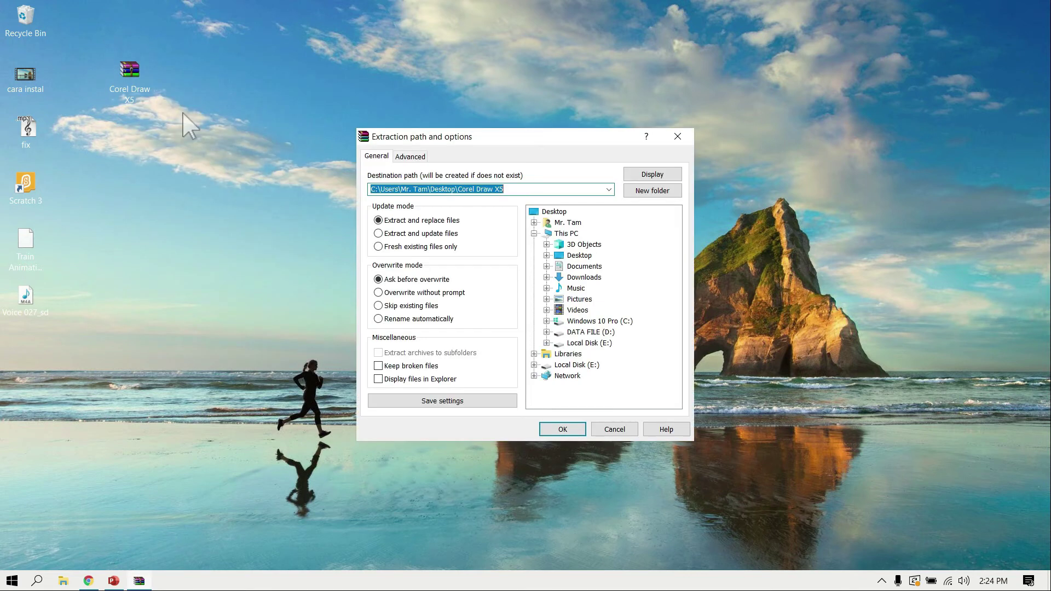
pyautogui.moveTo(397, 139); pyautogui.dragTo(306, 66)
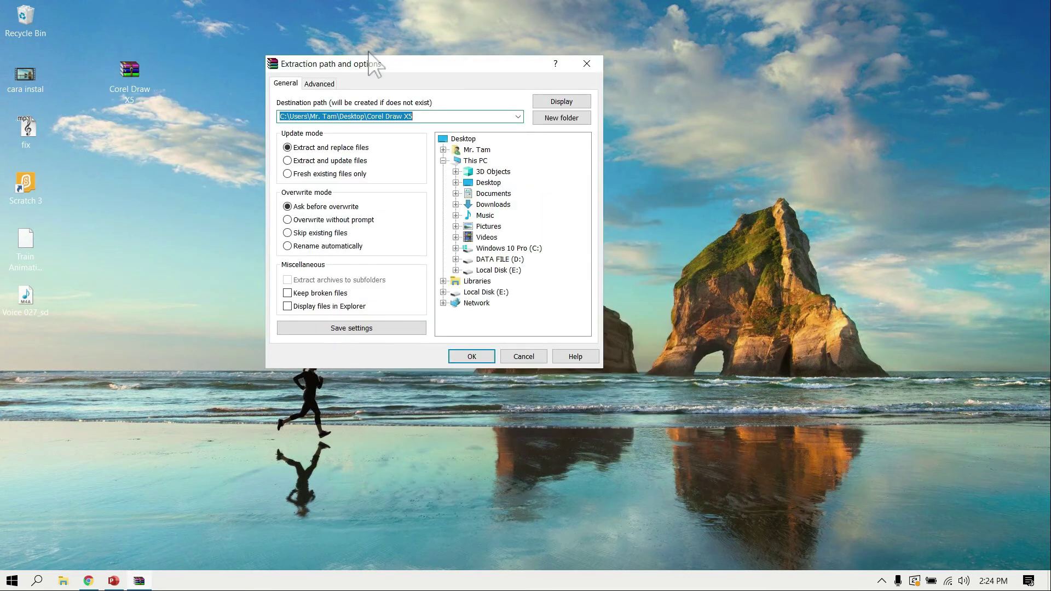
pyautogui.click(480, 356)
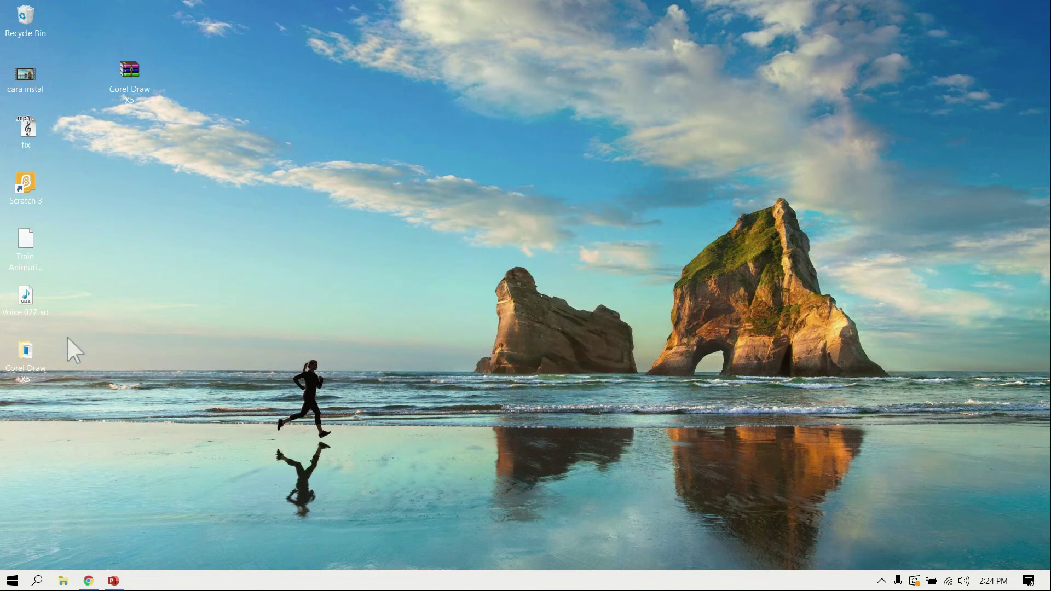
# Place the extracted Corel Draw X5 folder beside its archive on the desktop and open it
pyautogui.moveTo(26, 353)
pyautogui.mouseDown()
pyautogui.moveTo(94, 306)
pyautogui.moveTo(224, 117)
pyautogui.mouseUp()
pyautogui.moveTo(216, 77); pyautogui.dragTo(199, 73)
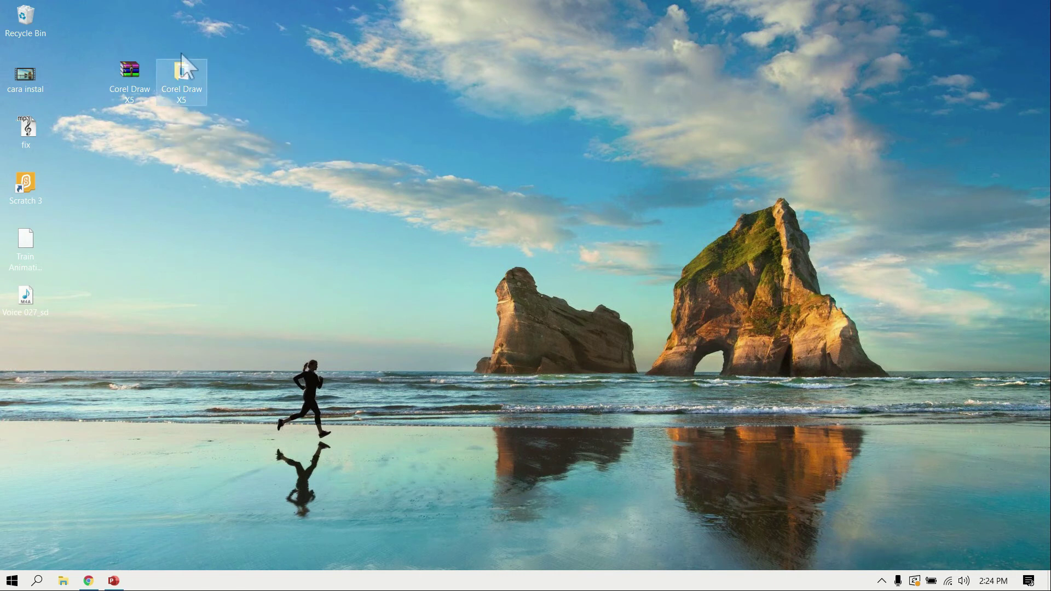
pyautogui.doubleClick(185, 71)
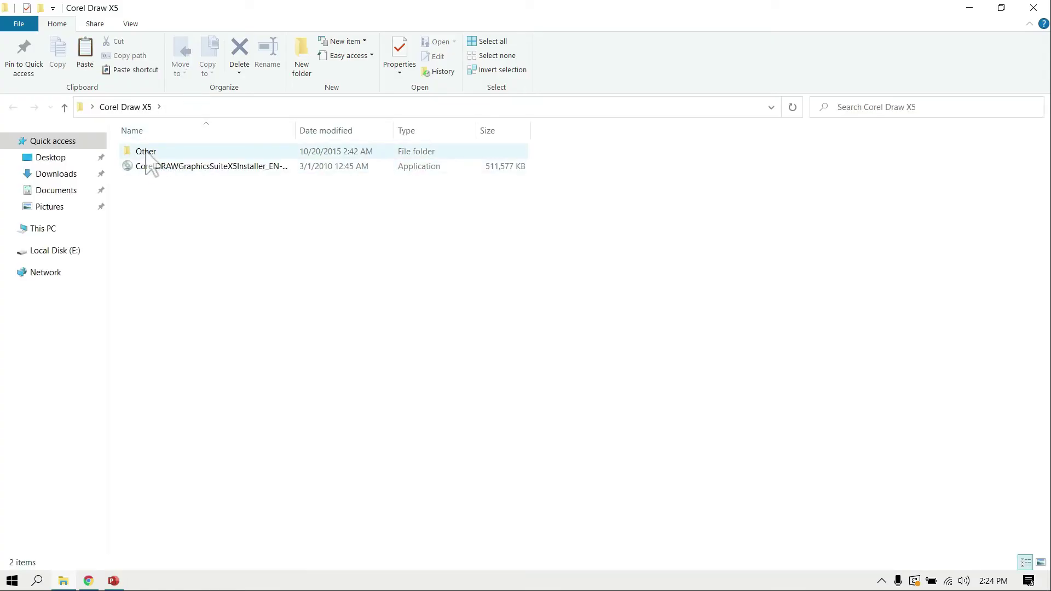
# Run the CorelDRAW Graphics Suite X5 installer as administrator
pyautogui.click(143, 167)
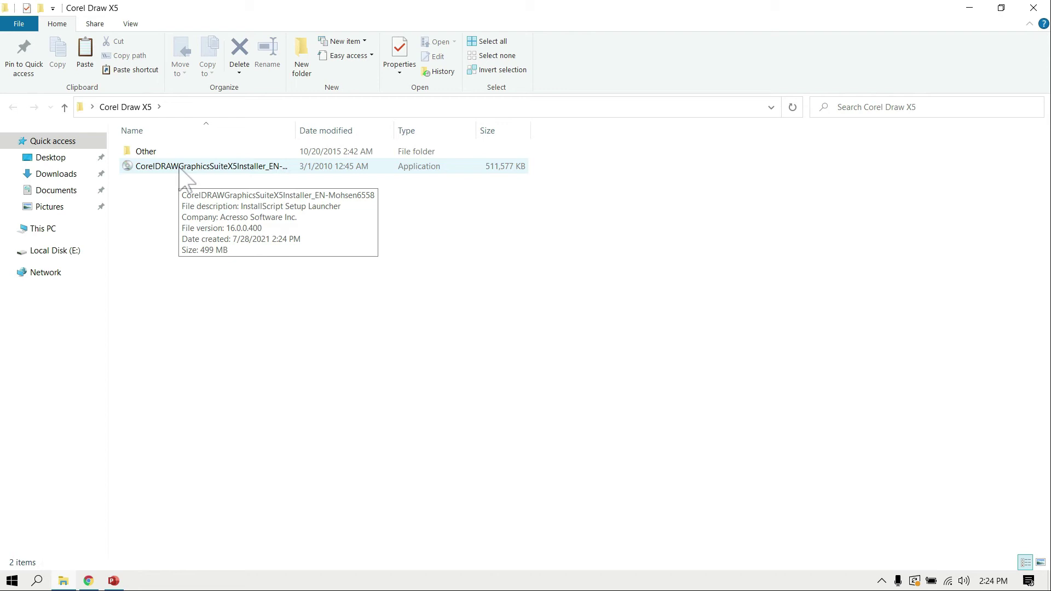
pyautogui.click(159, 170)
pyautogui.rightClick(159, 170)
pyautogui.click(146, 169)
pyautogui.rightClick(146, 170)
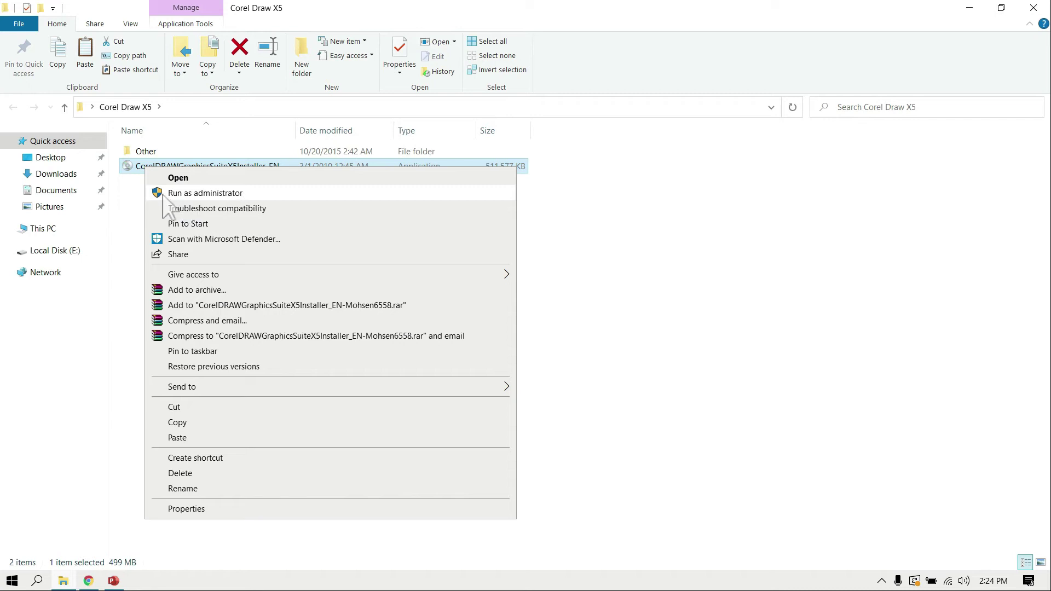
pyautogui.click(196, 194)
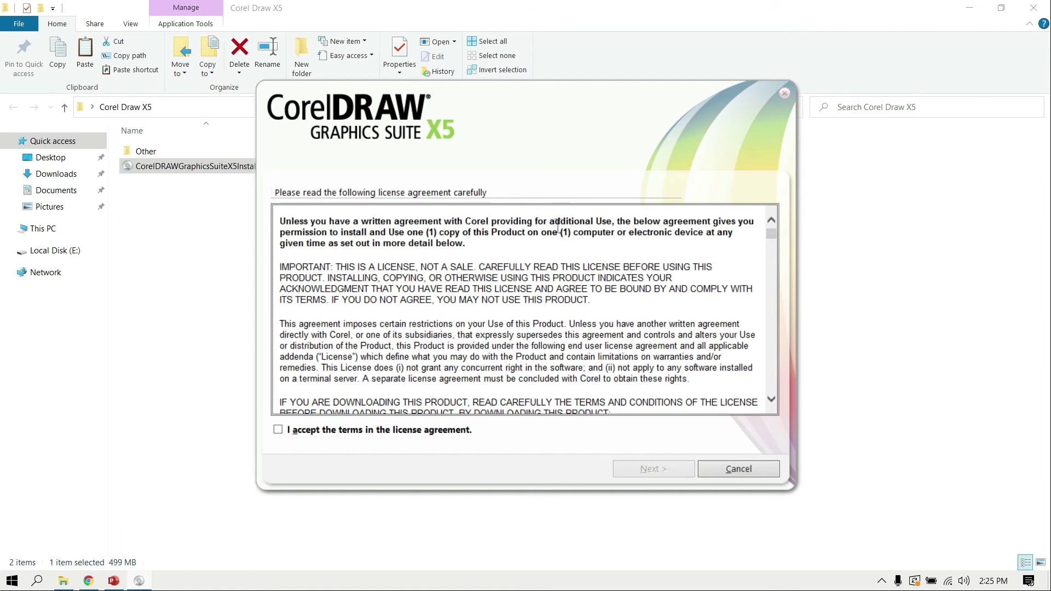
# Accept the license agreement and continue setup with the option to try the product without a serial number
pyautogui.click(278, 430)
pyautogui.click(653, 470)
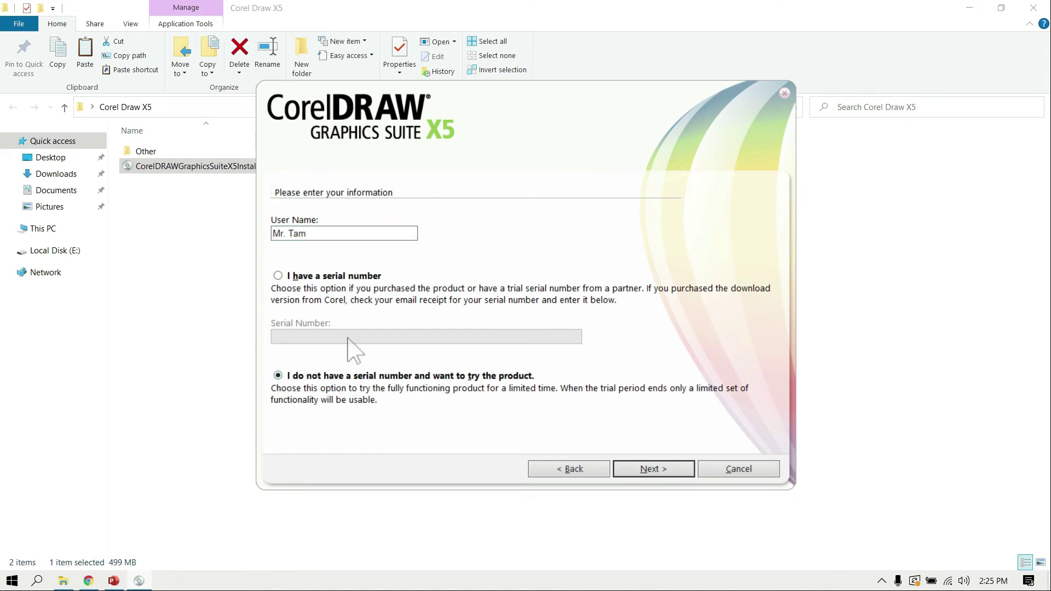
pyautogui.click(641, 470)
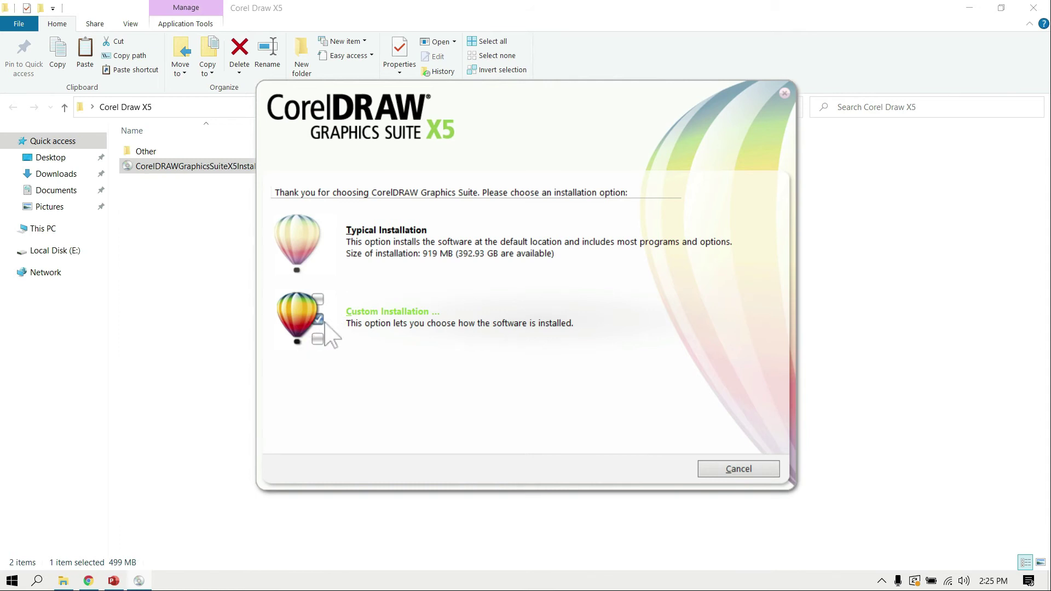
# Choose Custom Installation and exclude Bitstream Font Navigator, Corel CONNECT, Corel CAPTURE and Corel PHOTO-PAINT, leaving only CorelDRAW selected
pyautogui.click(310, 322)
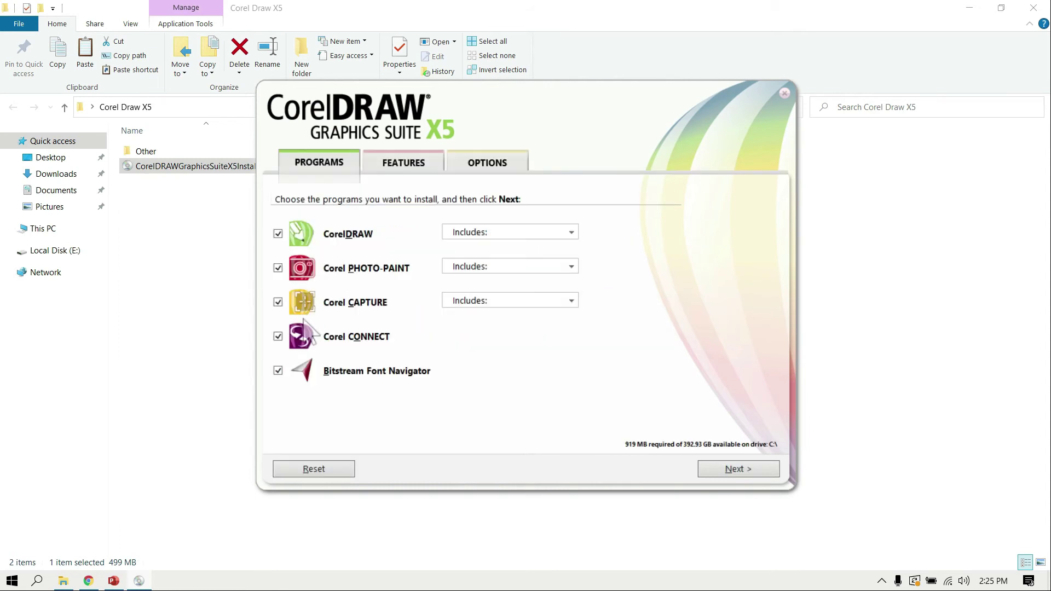
pyautogui.click(278, 371)
pyautogui.click(279, 336)
pyautogui.click(278, 302)
pyautogui.click(278, 268)
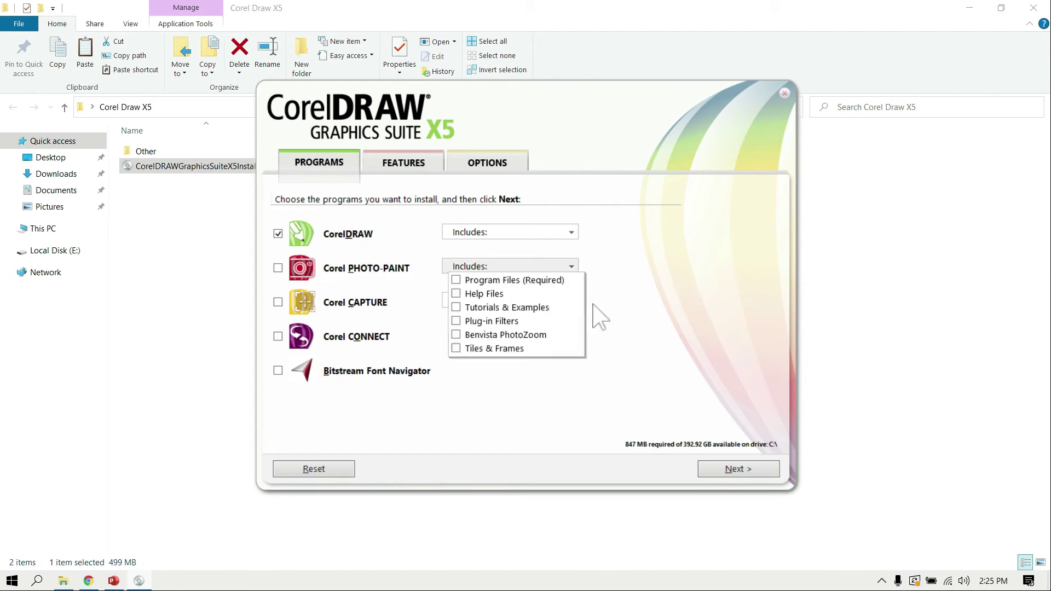
# Install the selected program with the default features and the default Program Files (x86) path, and finish the setup
pyautogui.click(727, 473)
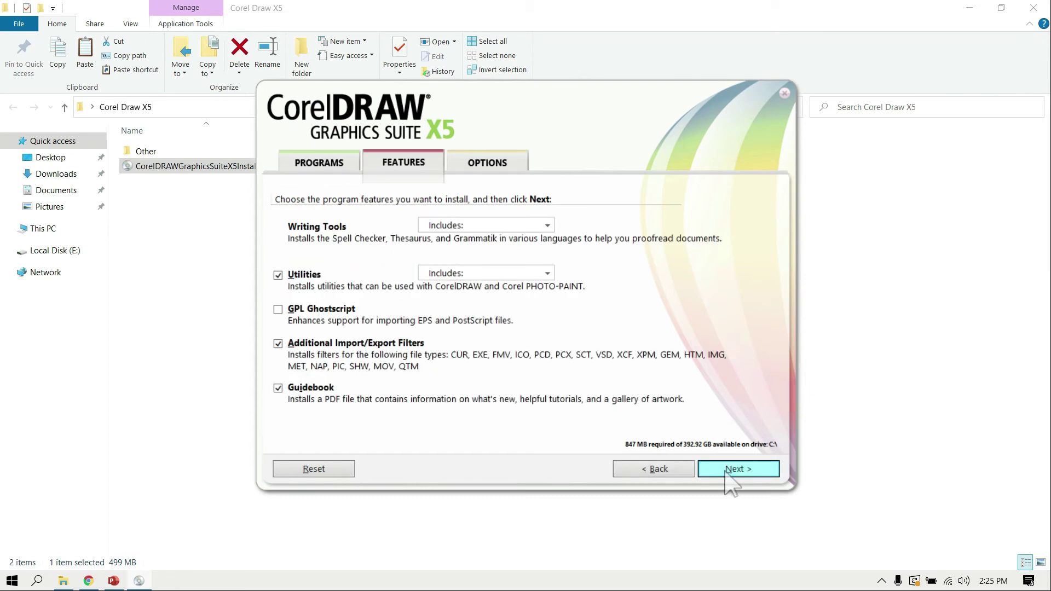
pyautogui.click(726, 475)
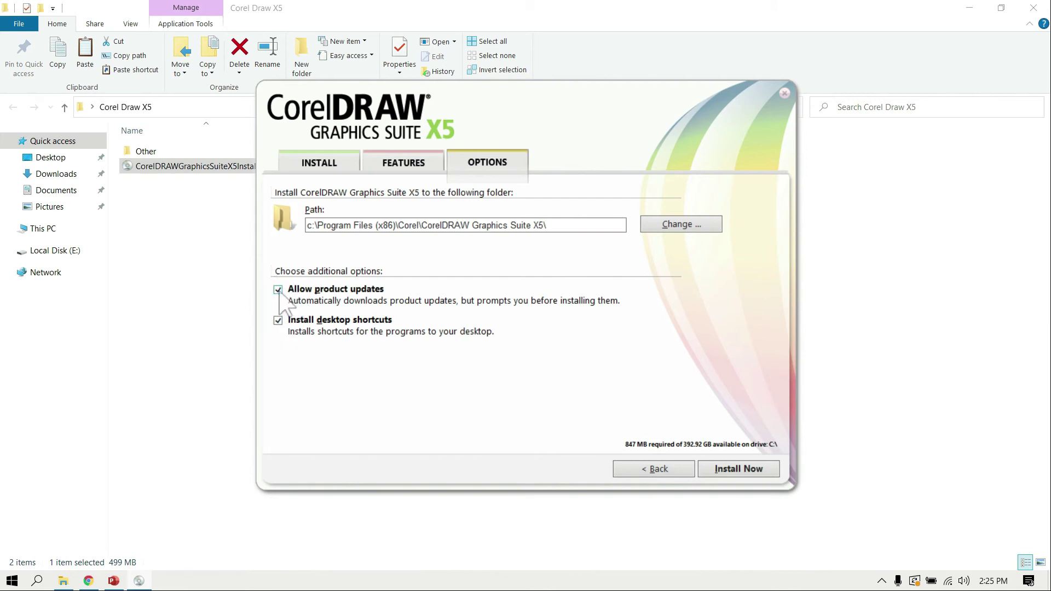
pyautogui.click(732, 472)
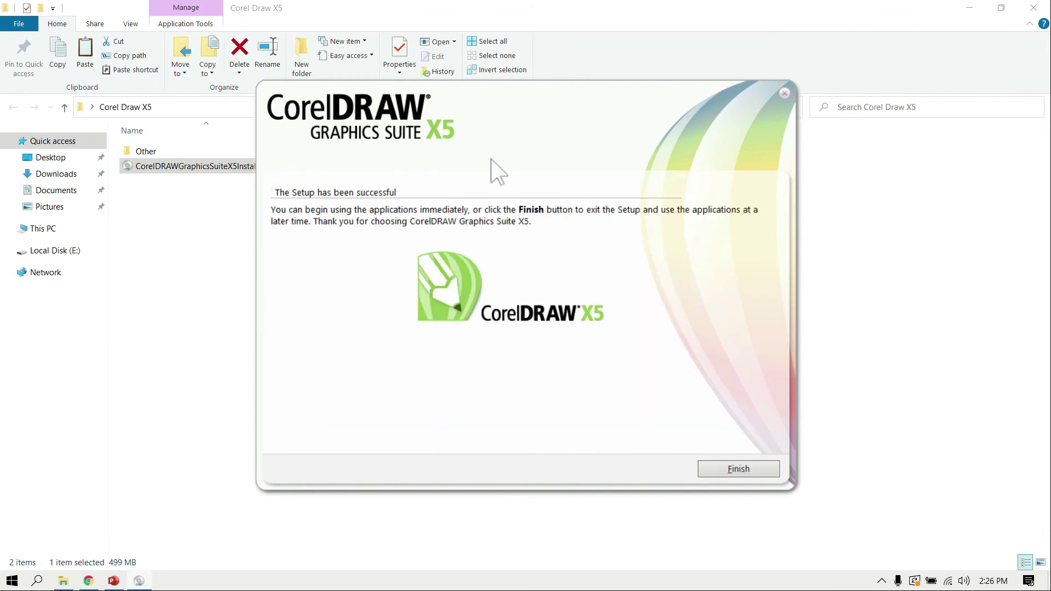
pyautogui.click(736, 472)
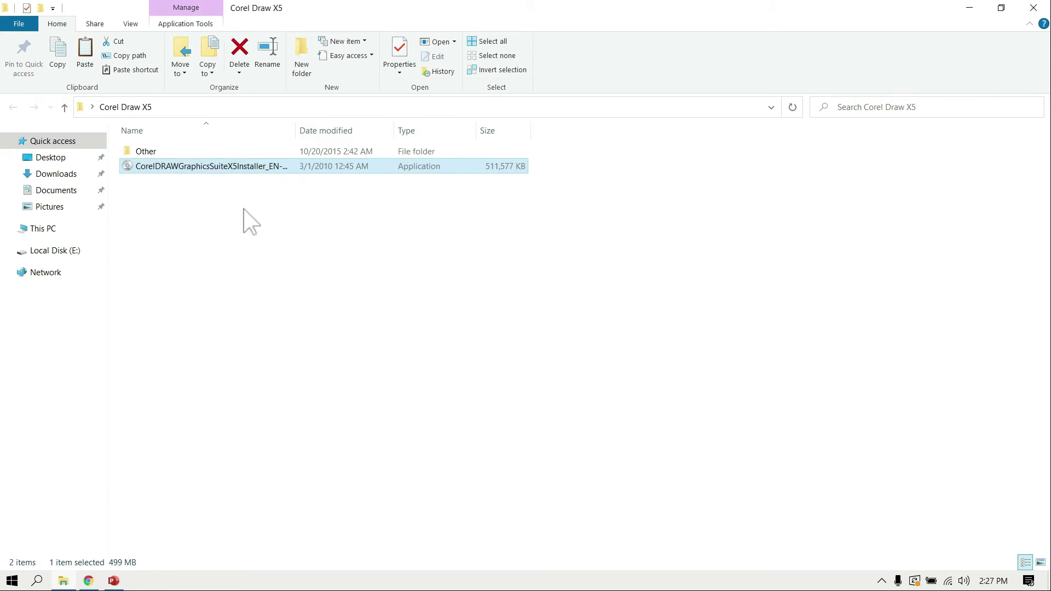
# Open the Other folder and run the RemoveProtexis script as administrator
pyautogui.click(145, 152)
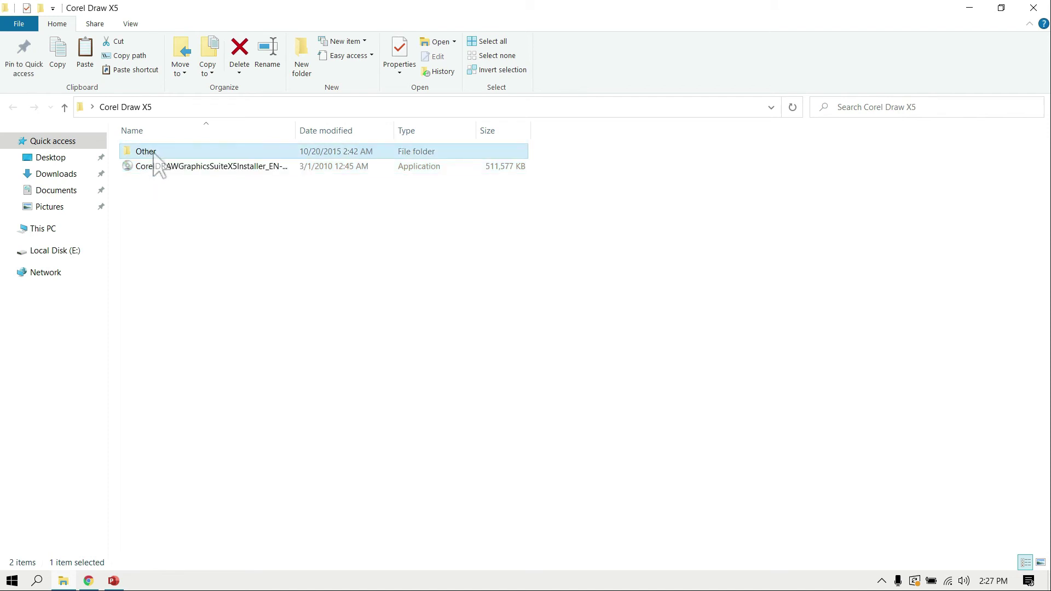
pyautogui.doubleClick(138, 156)
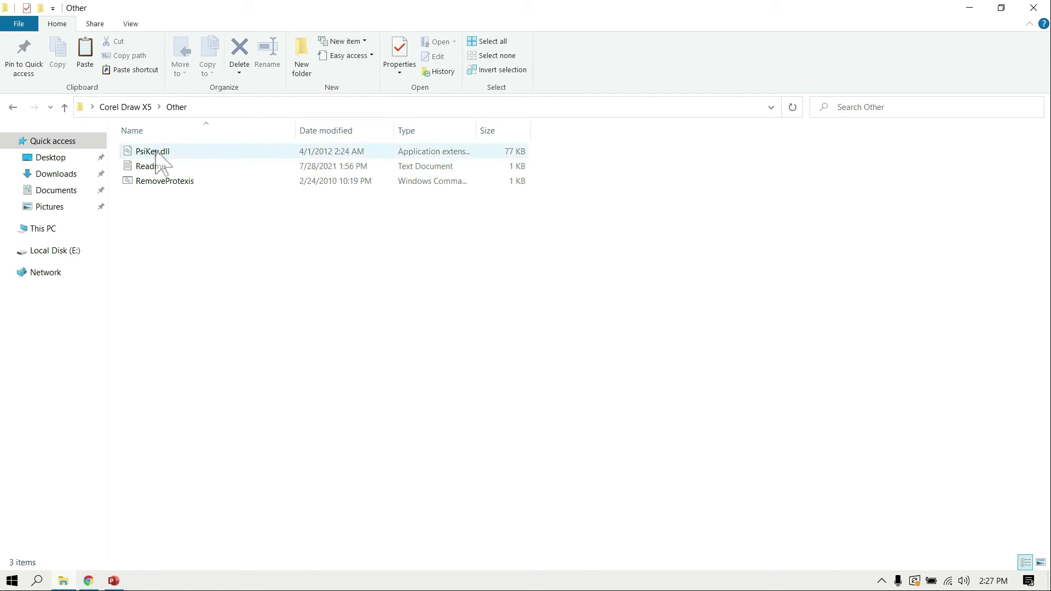
pyautogui.rightClick(158, 184)
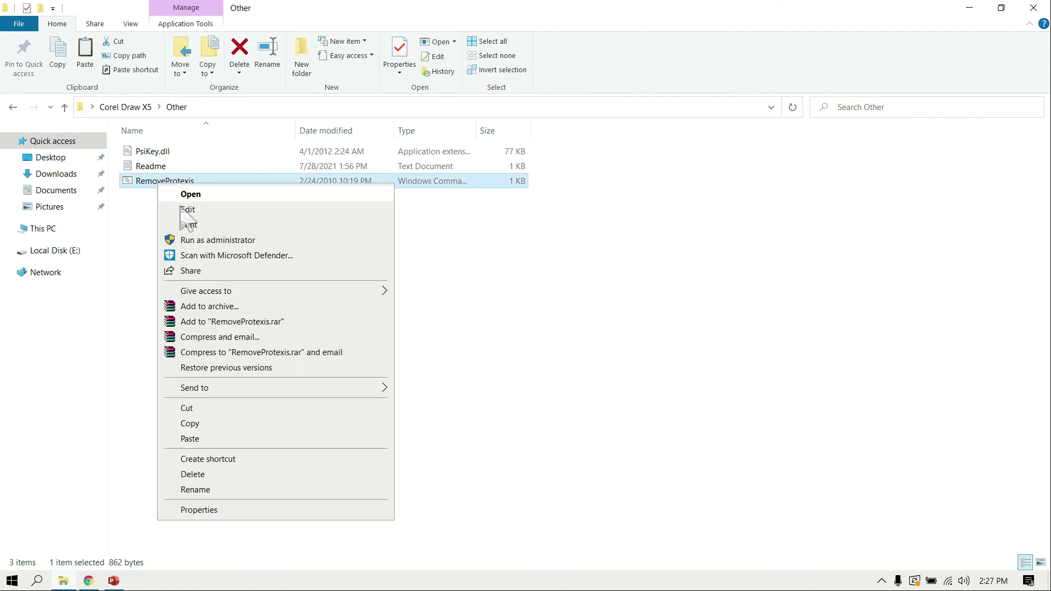
pyautogui.click(202, 240)
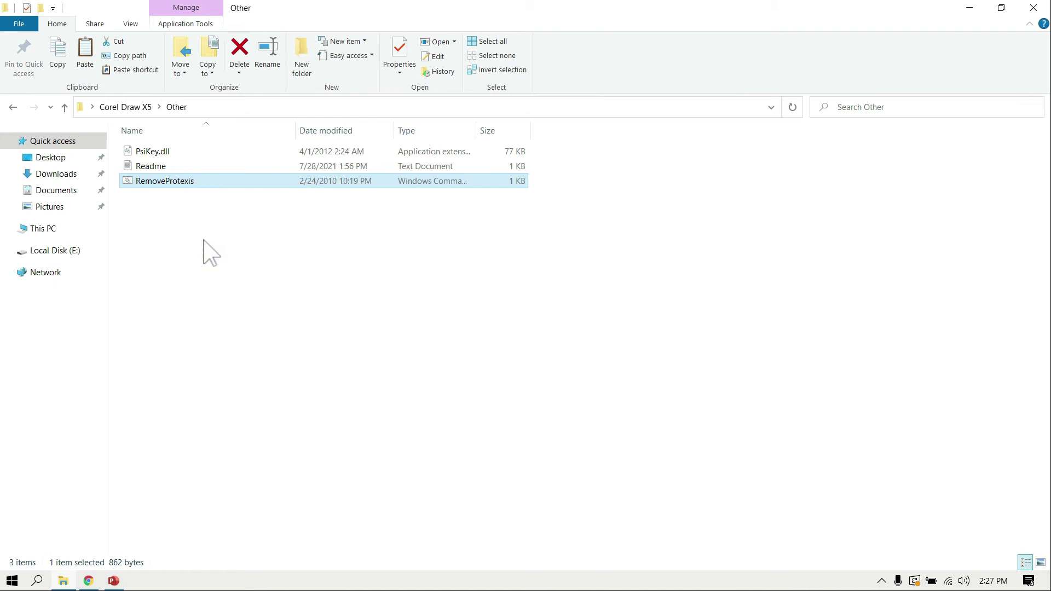
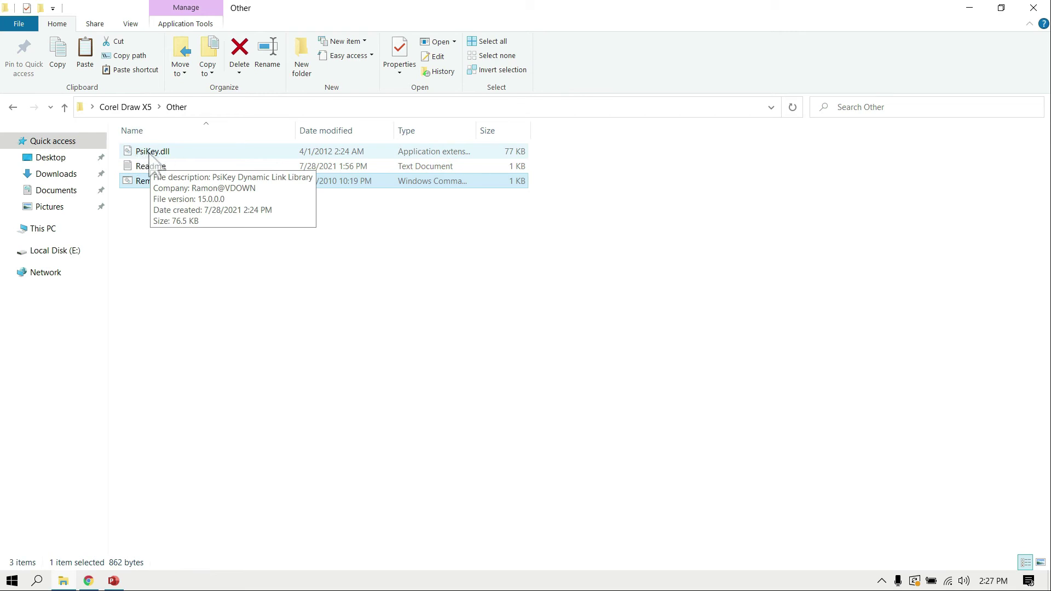
# Copy the PsiKey.dll file from the Other folder
pyautogui.rightClick(151, 152)
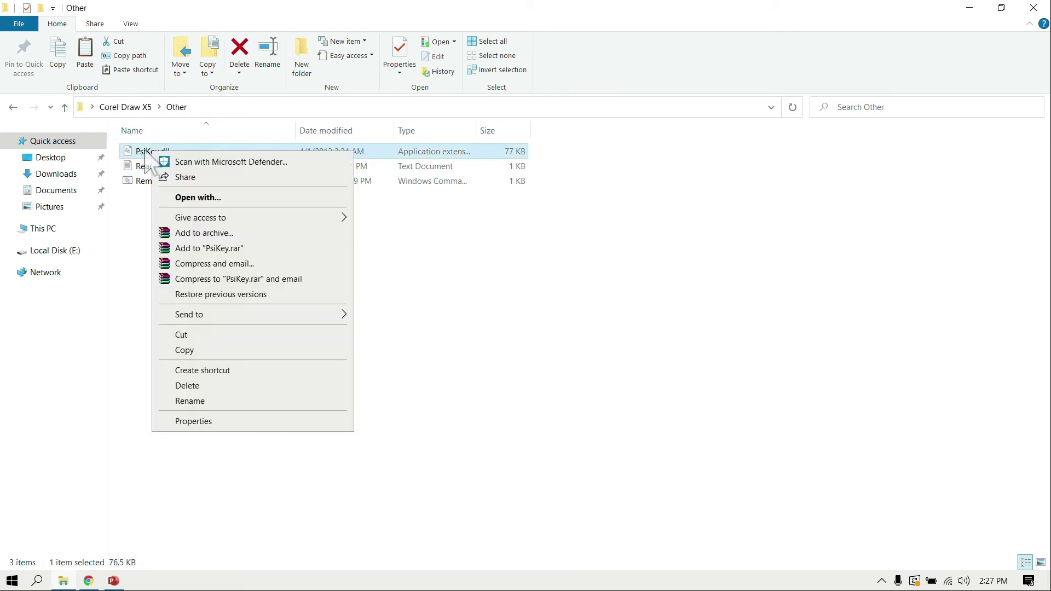
pyautogui.rightClick(149, 149)
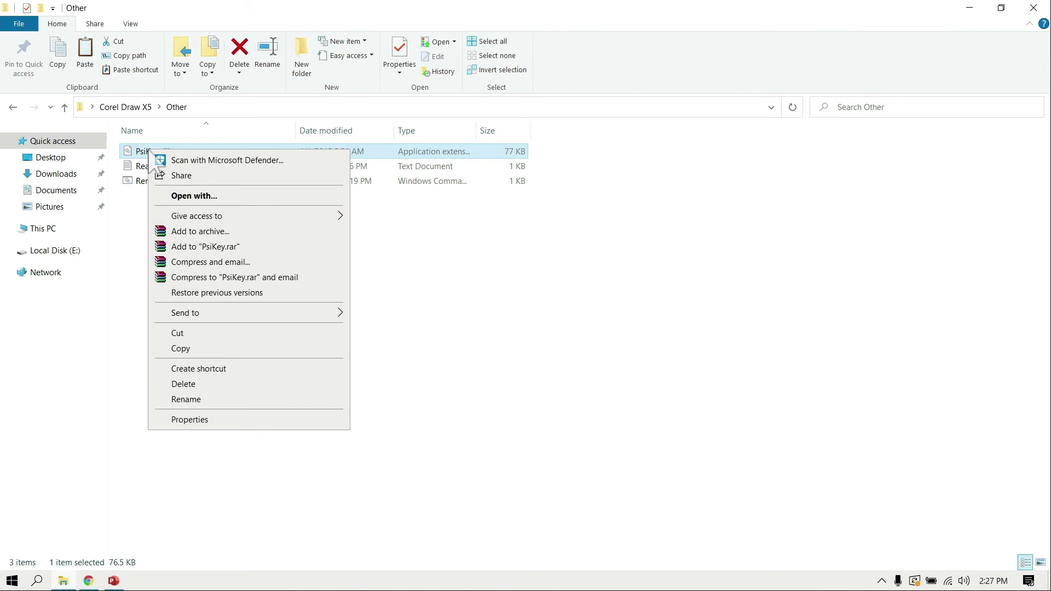
pyautogui.click(181, 350)
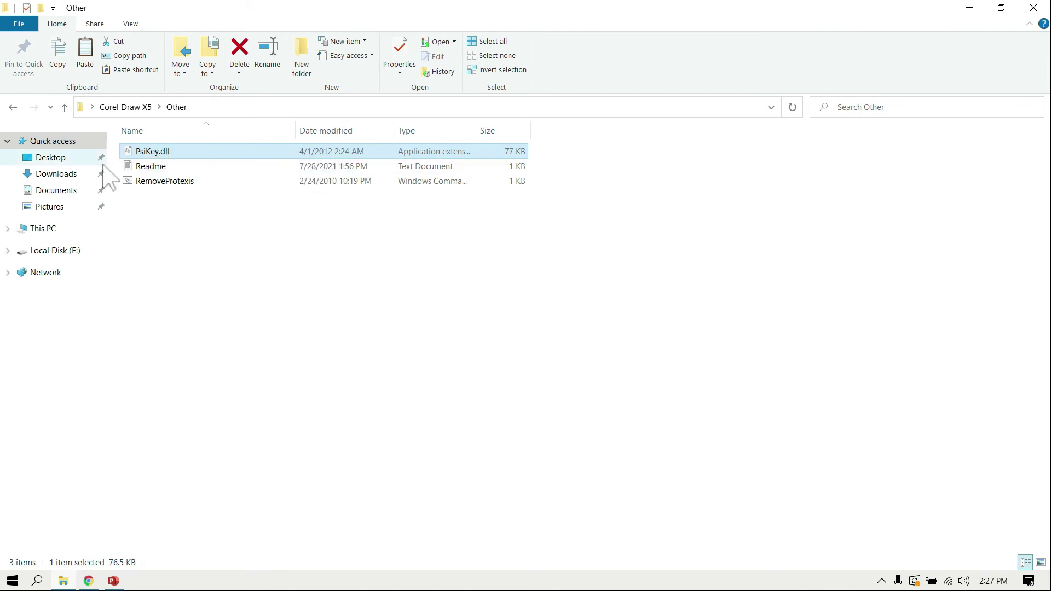
# Open the Programs folder of CorelDRAW Graphics Suite X5 under Program Files (x86)\Corel on the C: drive
pyautogui.click(43, 229)
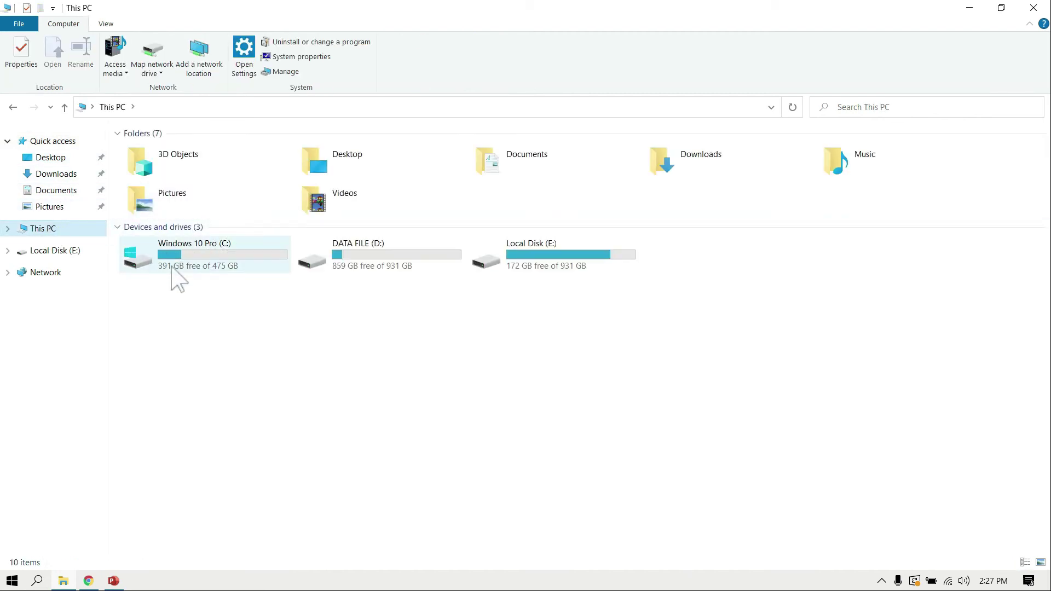
pyautogui.doubleClick(228, 262)
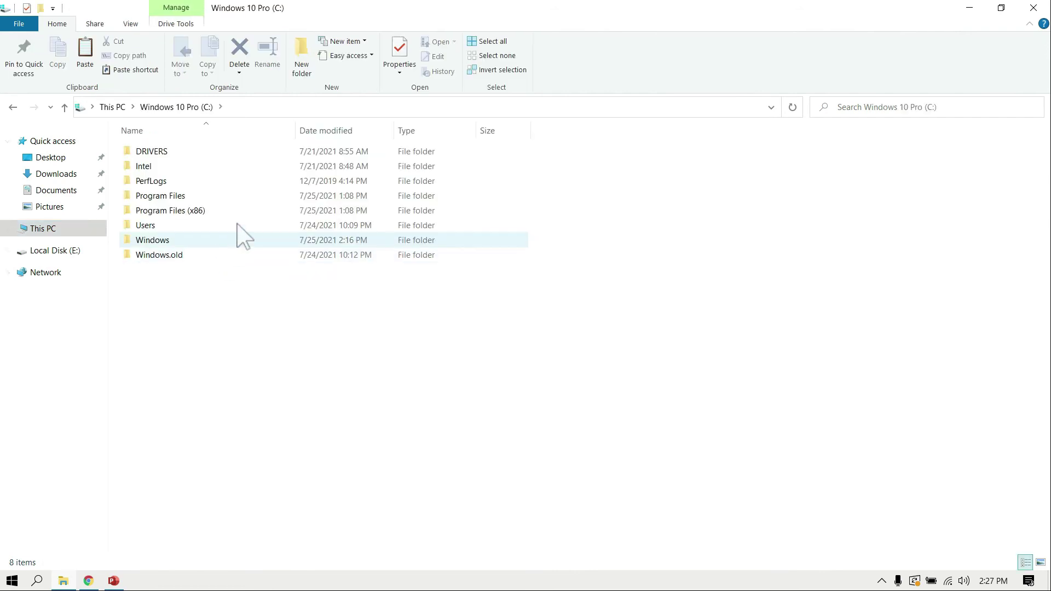
pyautogui.doubleClick(179, 213)
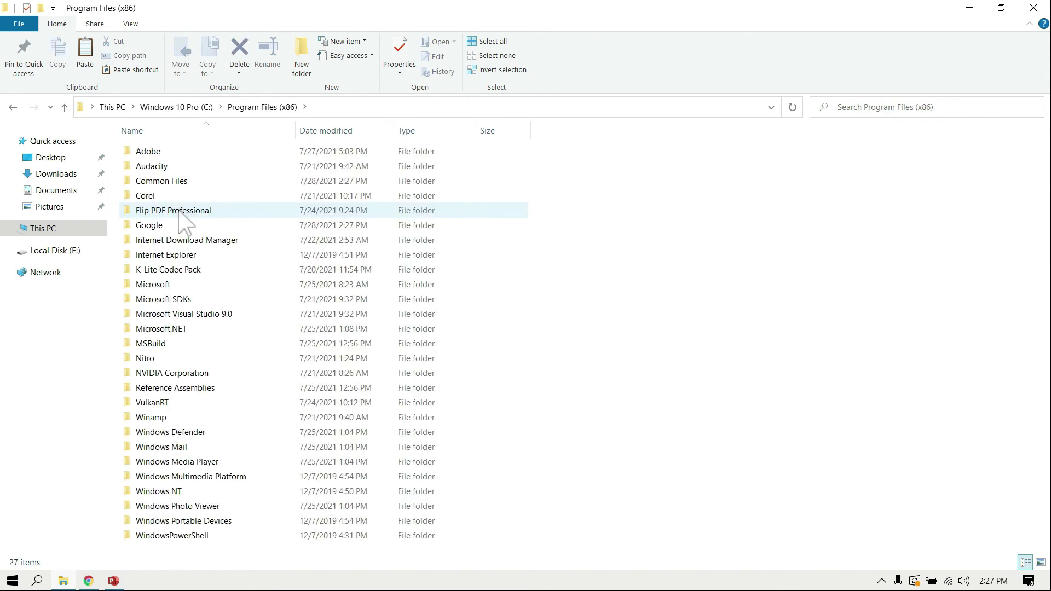
pyautogui.doubleClick(141, 199)
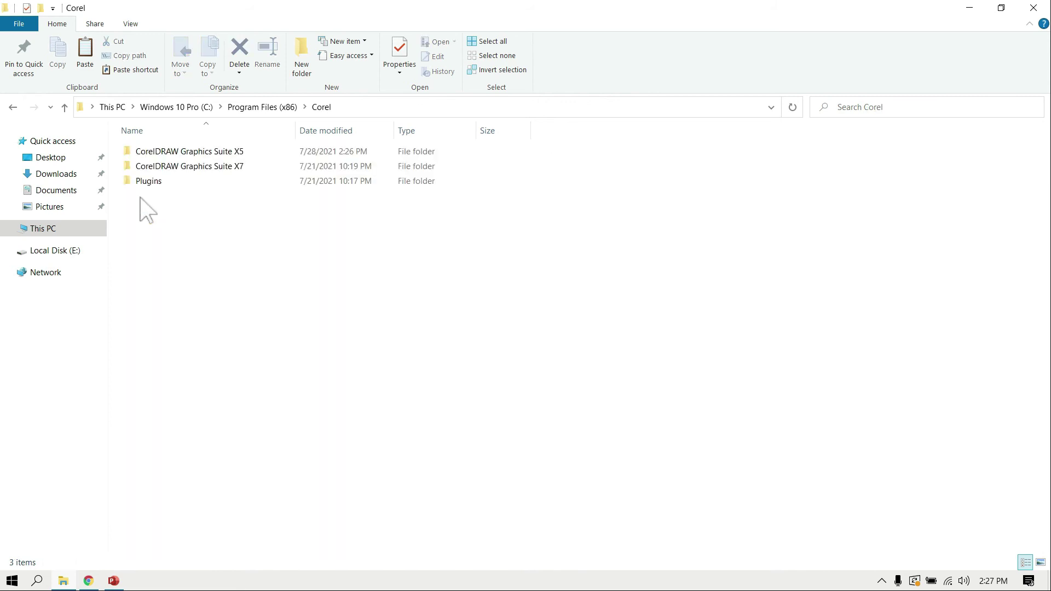
pyautogui.doubleClick(222, 156)
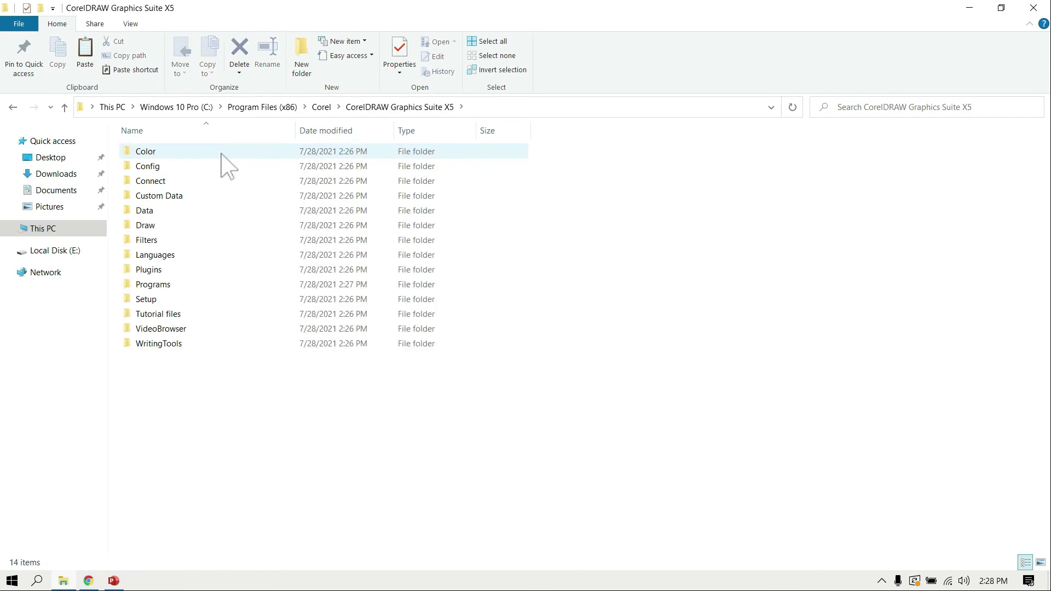
pyautogui.doubleClick(164, 286)
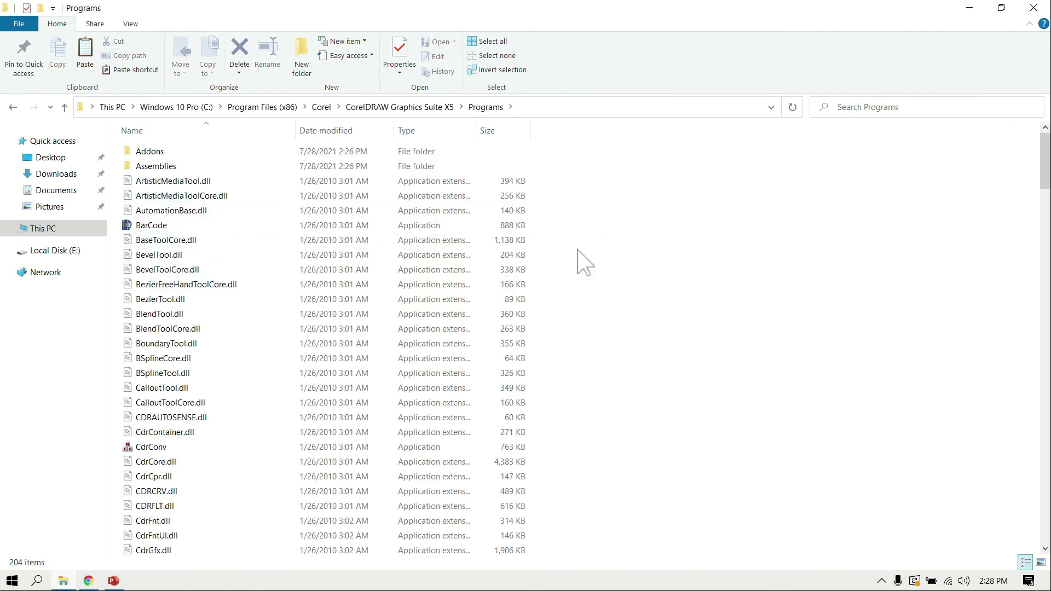
# Paste the copied PsiKey.dll into the Programs folder, skip the file that already exists there, and close the folder window
pyautogui.rightClick(582, 188)
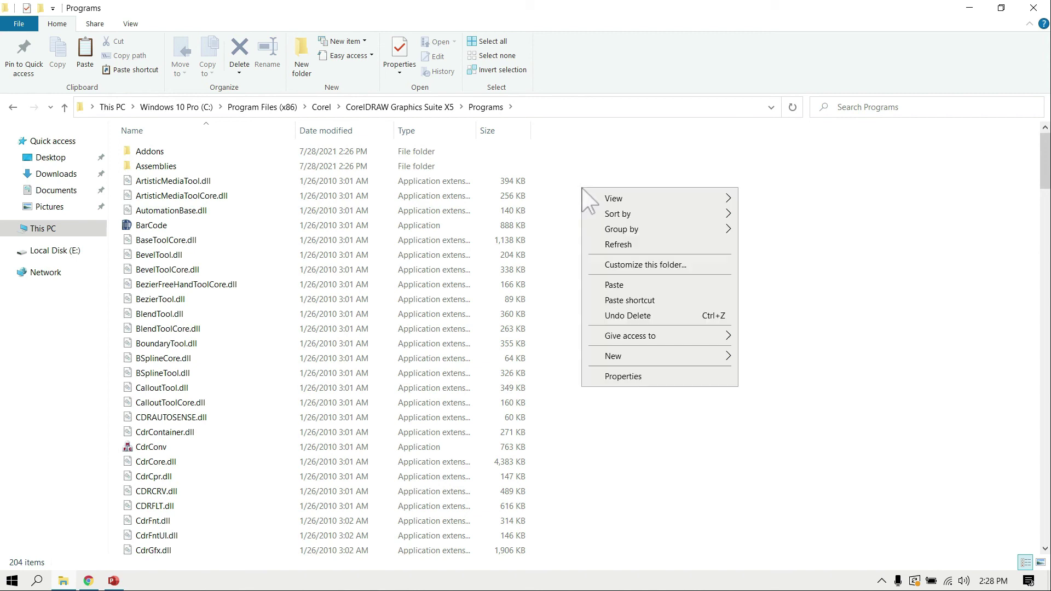
pyautogui.click(619, 287)
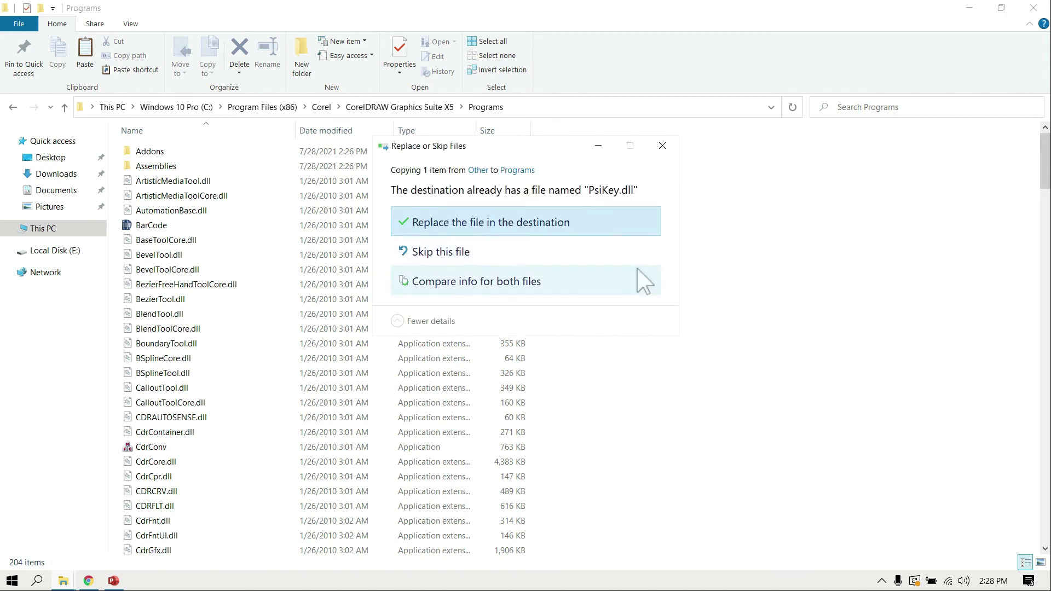
pyautogui.click(442, 252)
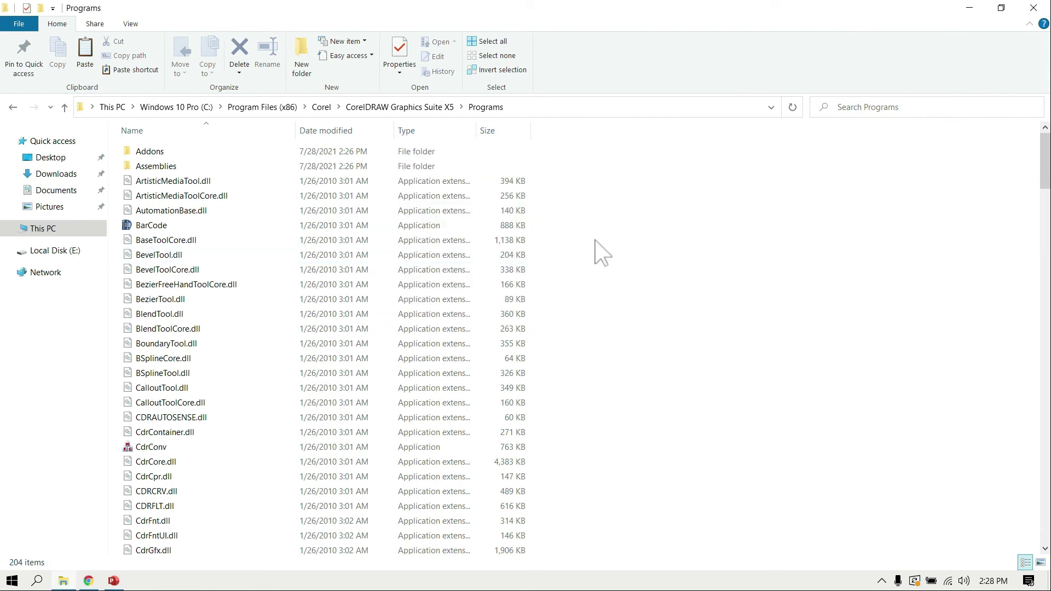
pyautogui.click(1033, 7)
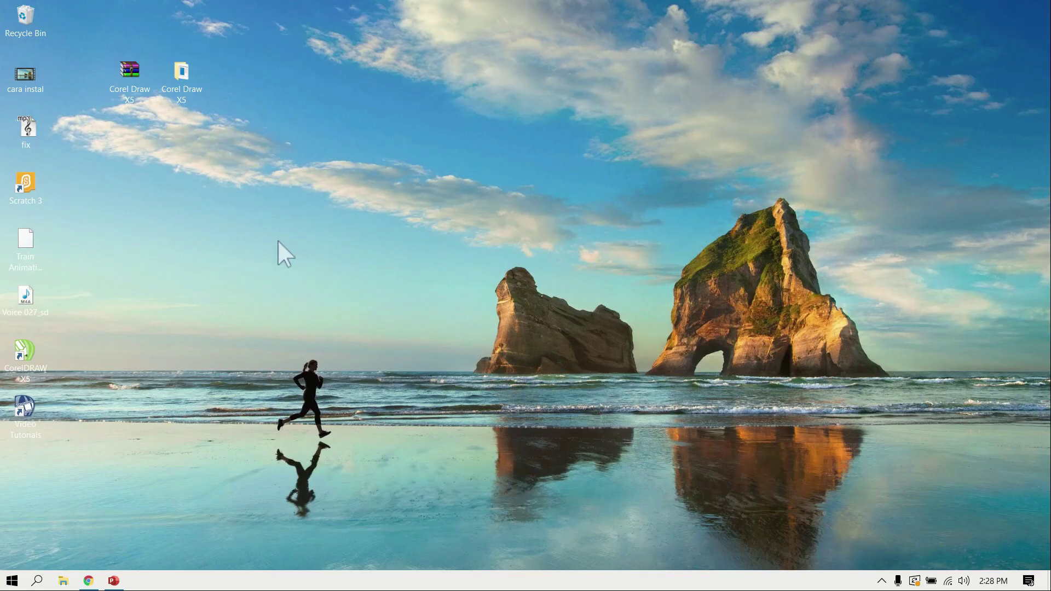
# Launch CorelDRAW X5 from the desktop and close its Quick Start welcome screen
pyautogui.click(27, 363)
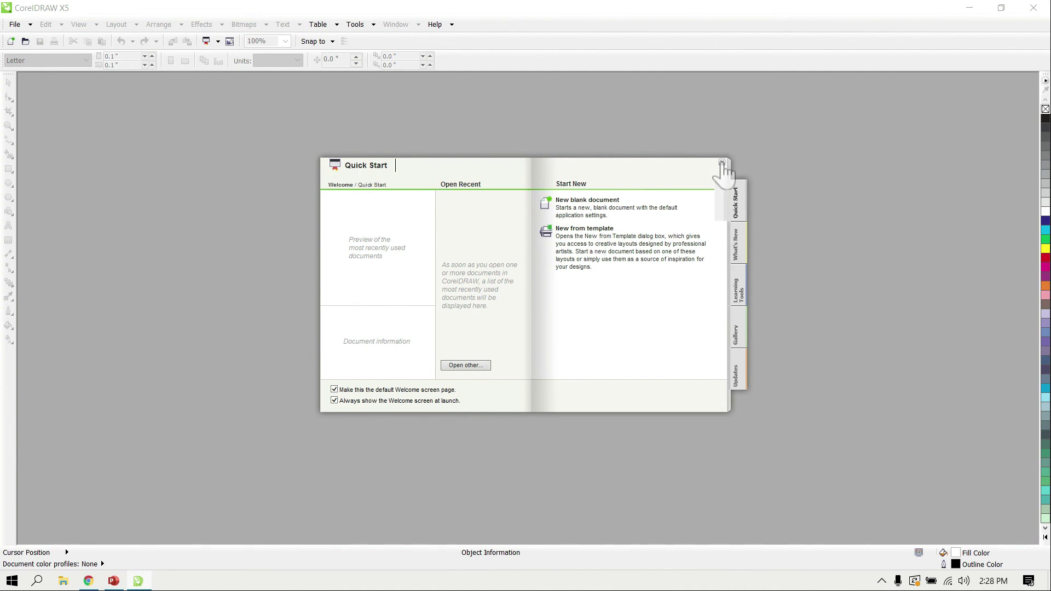
pyautogui.click(722, 163)
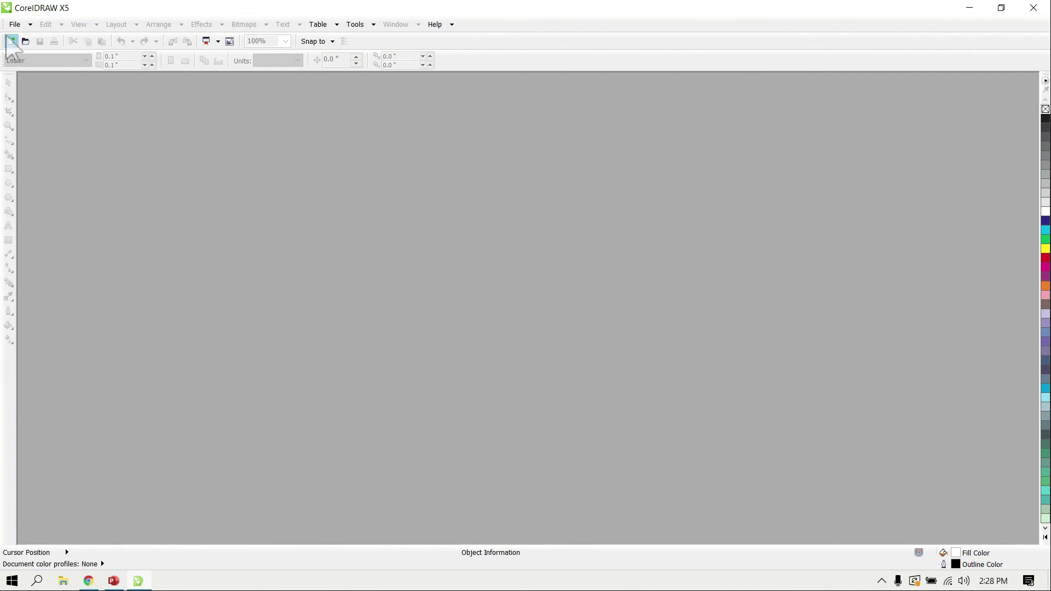
# Create a new document in CorelDRAW X5, accepting the offered settings
pyautogui.click(15, 24)
pyautogui.click(24, 38)
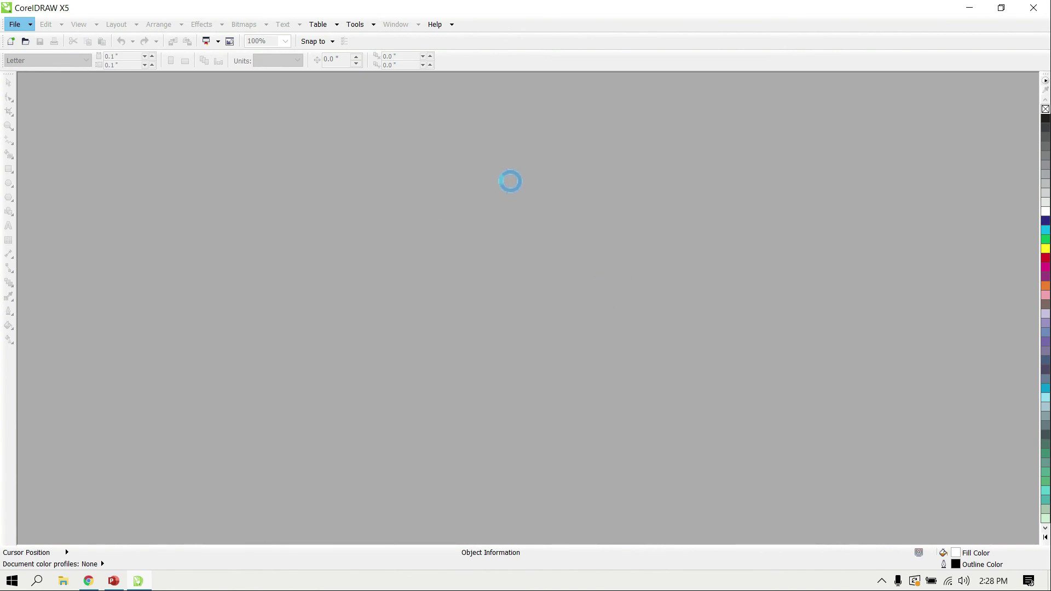
pyautogui.click(520, 405)
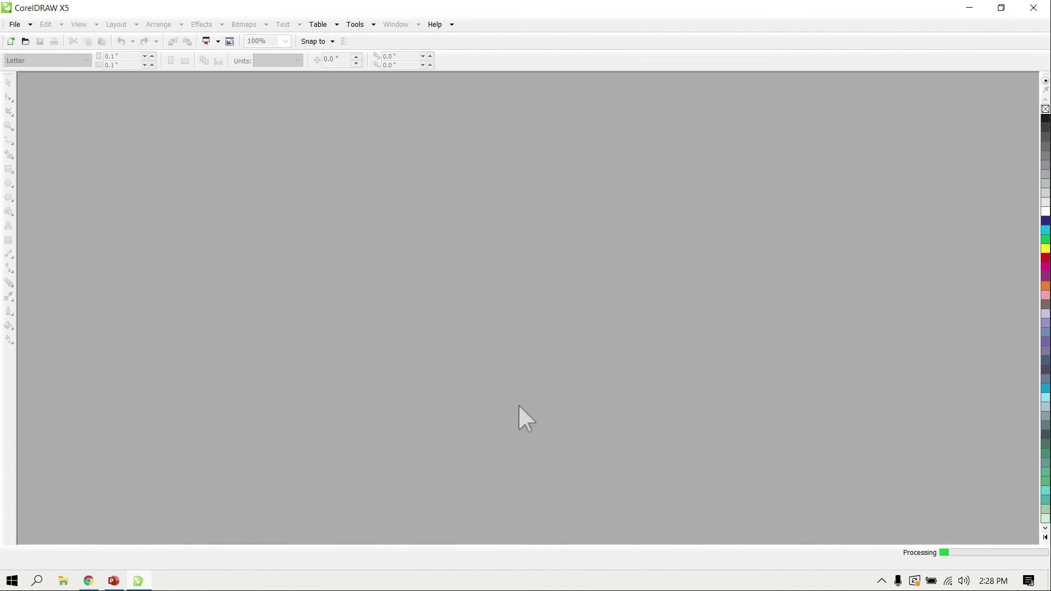